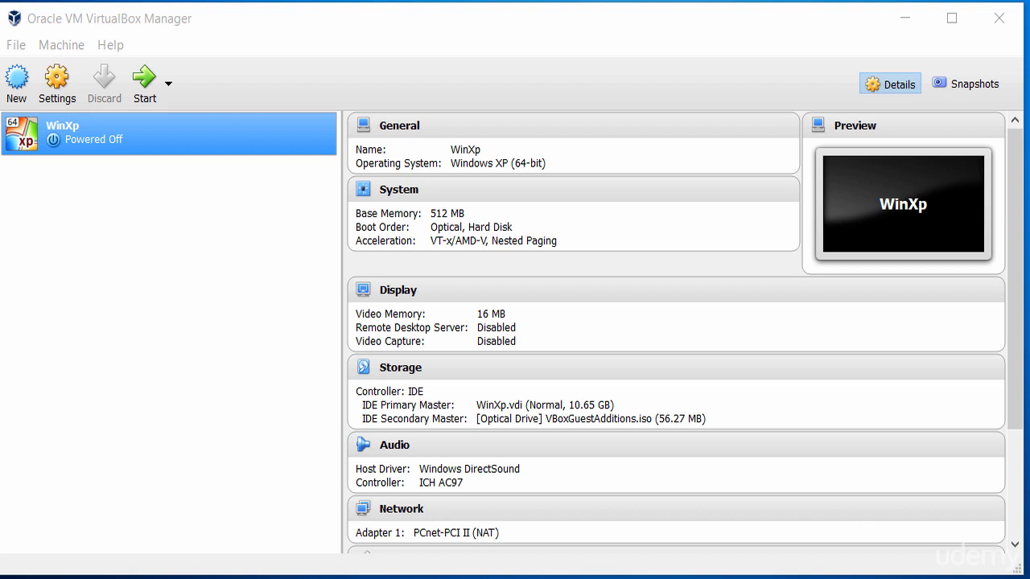
Show the Machine menu with its New…, Add… and Settings… entries.
left_click(22, 50)
mouse_move(56, 52)
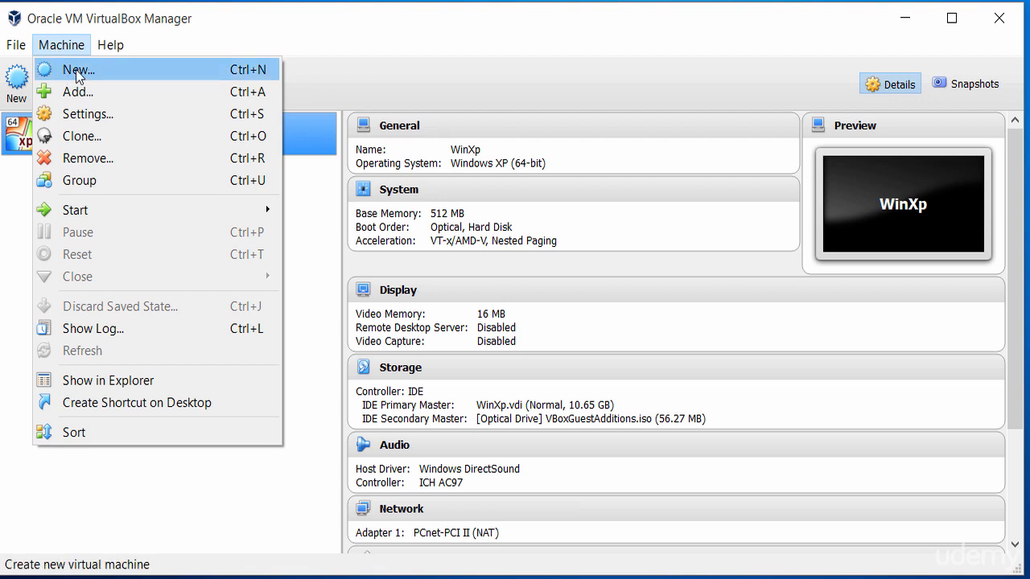
Name the new machine Kali, with type Linux and version Ubuntu (64-bit).
left_click(78, 70)
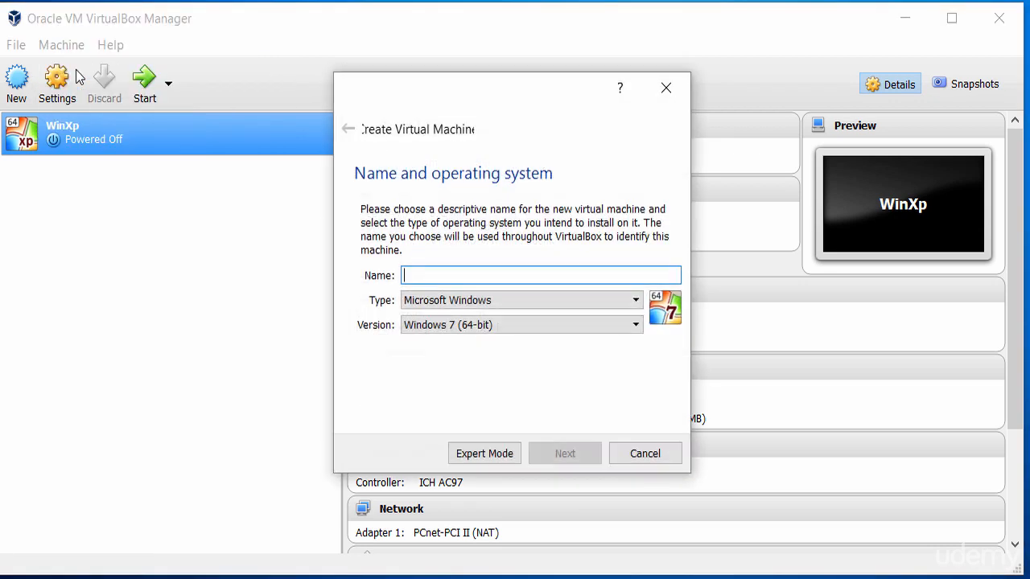
left_click(449, 277)
type("Kali")
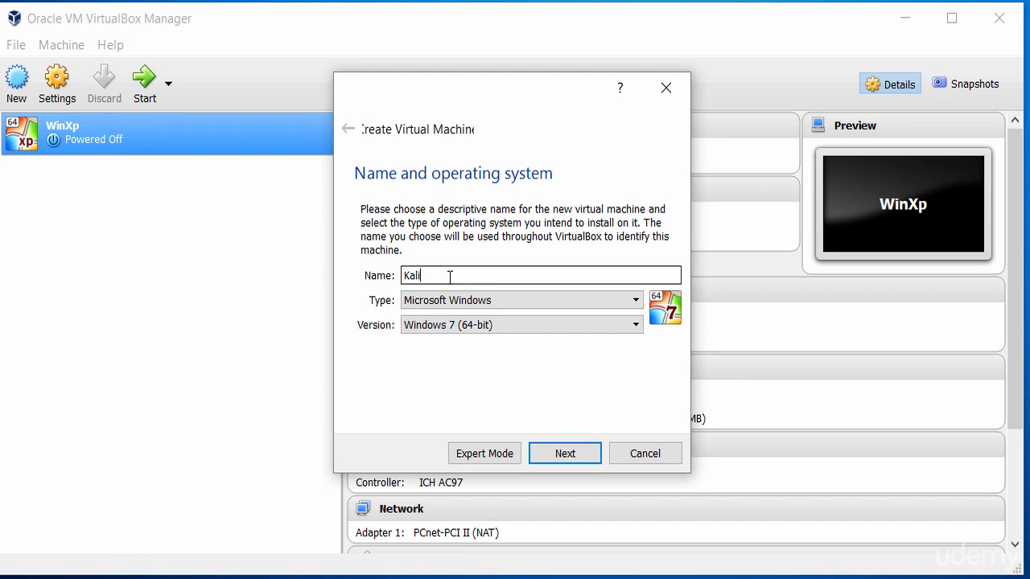
left_click(503, 300)
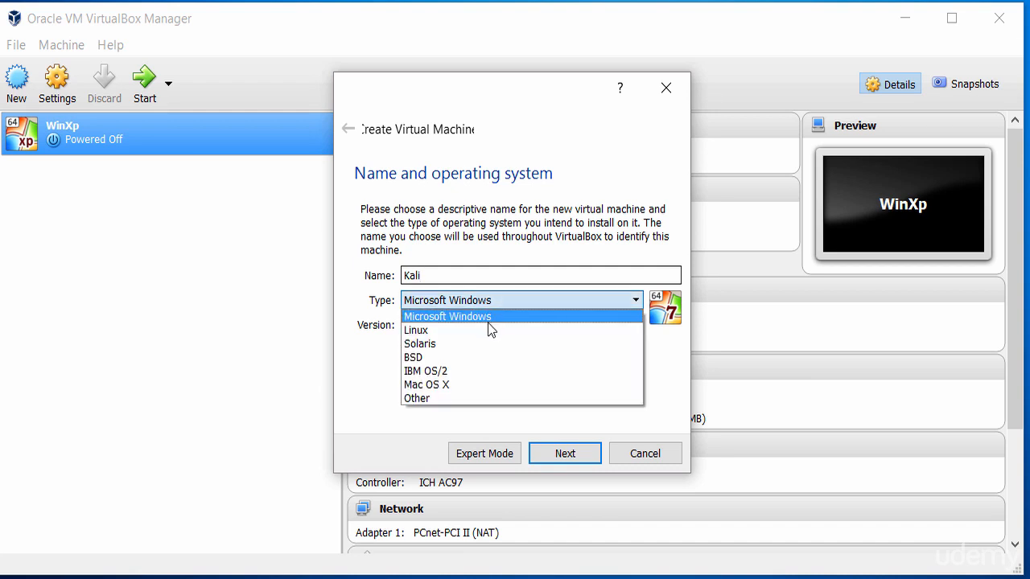
left_click(488, 330)
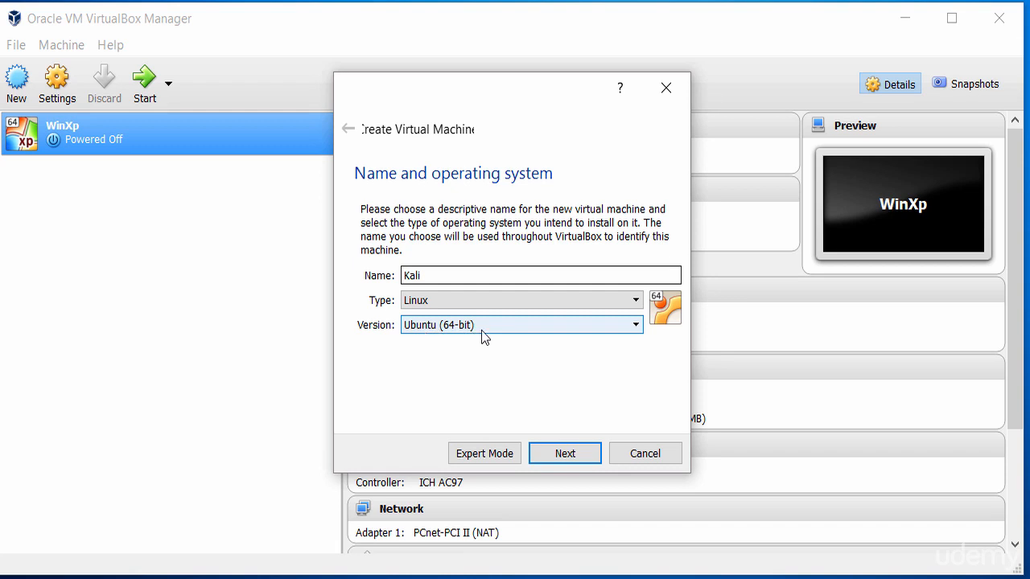
left_click(481, 329)
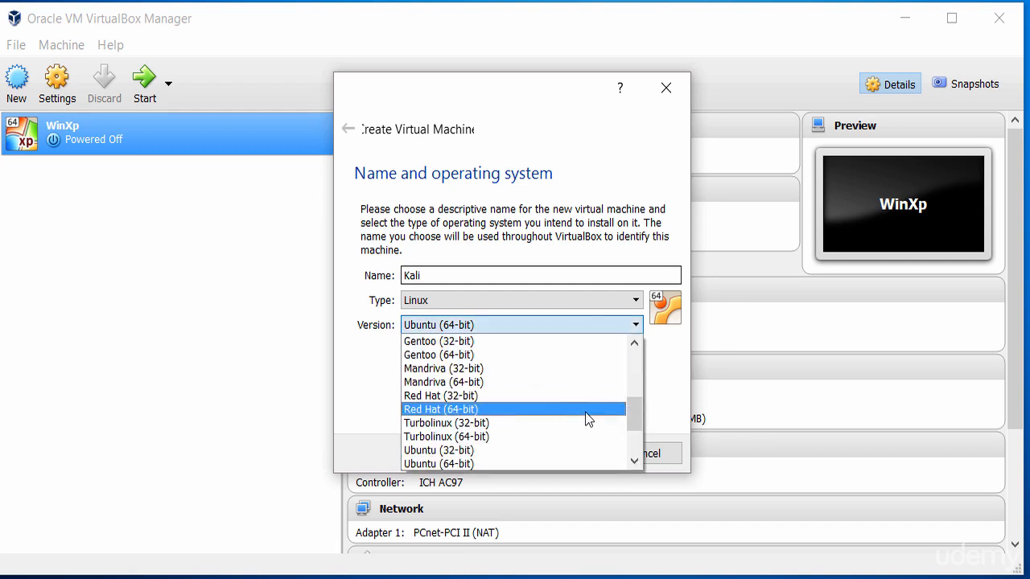
left_click_drag(634, 423, 634, 376)
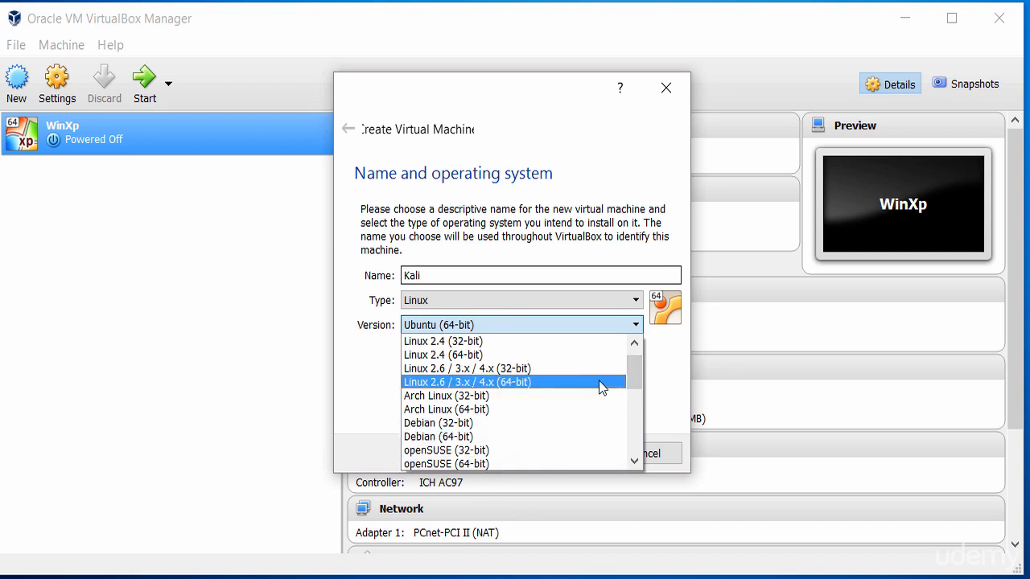
left_click_drag(630, 367, 636, 430)
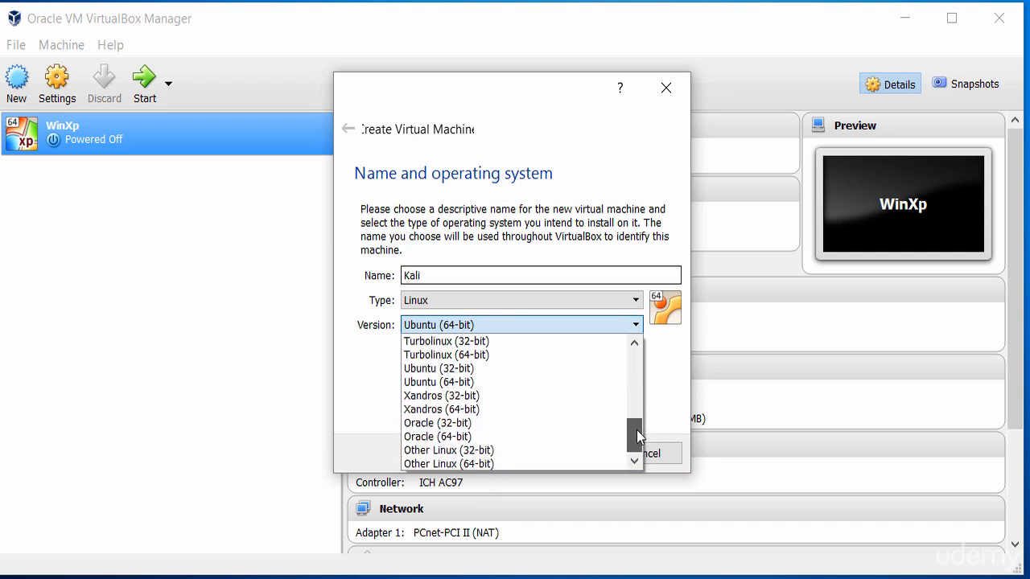
left_click(491, 381)
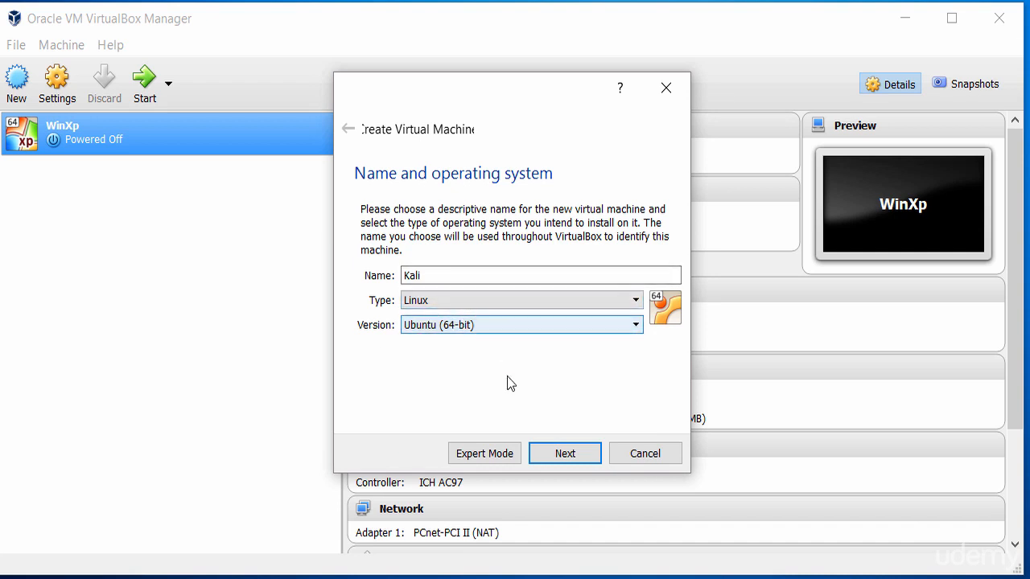
Change the machine's memory size from 768 MB to 1024 MB.
left_click(568, 454)
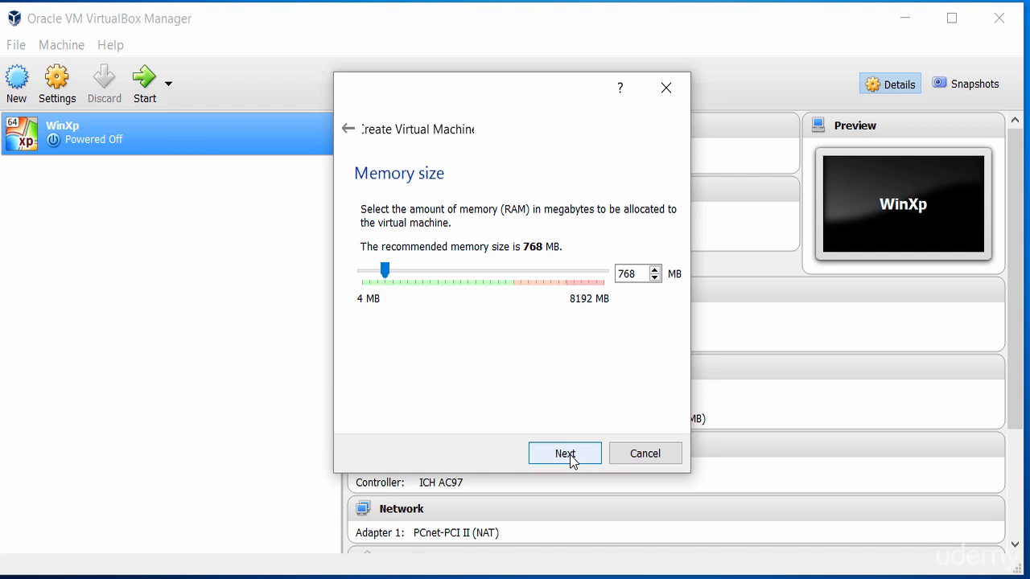
left_click_drag(648, 273, 605, 273)
type("1024")
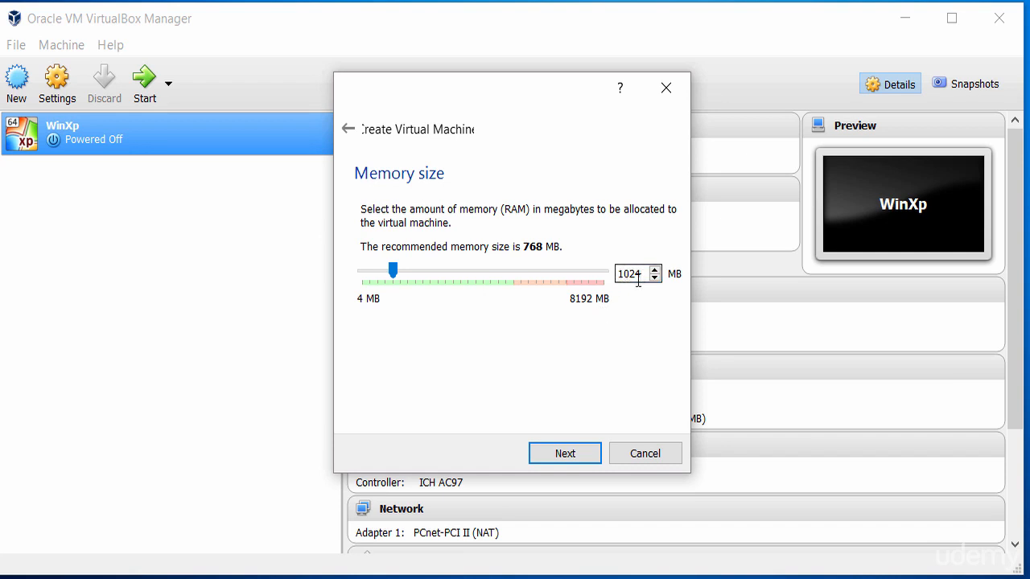
left_click(564, 454)
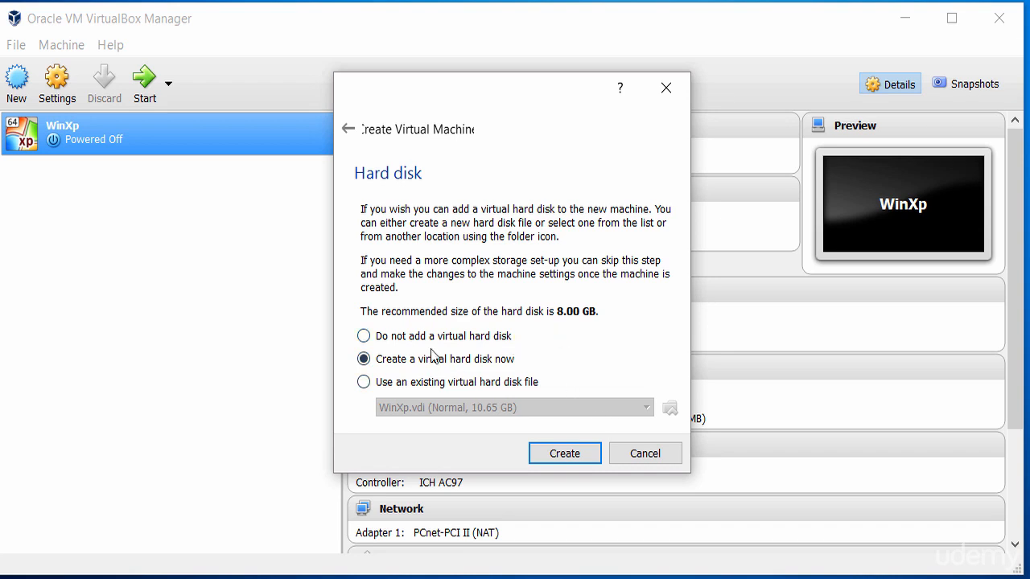
Create a new virtual hard disk, keeping the VDI format and dynamic allocation.
left_click(564, 456)
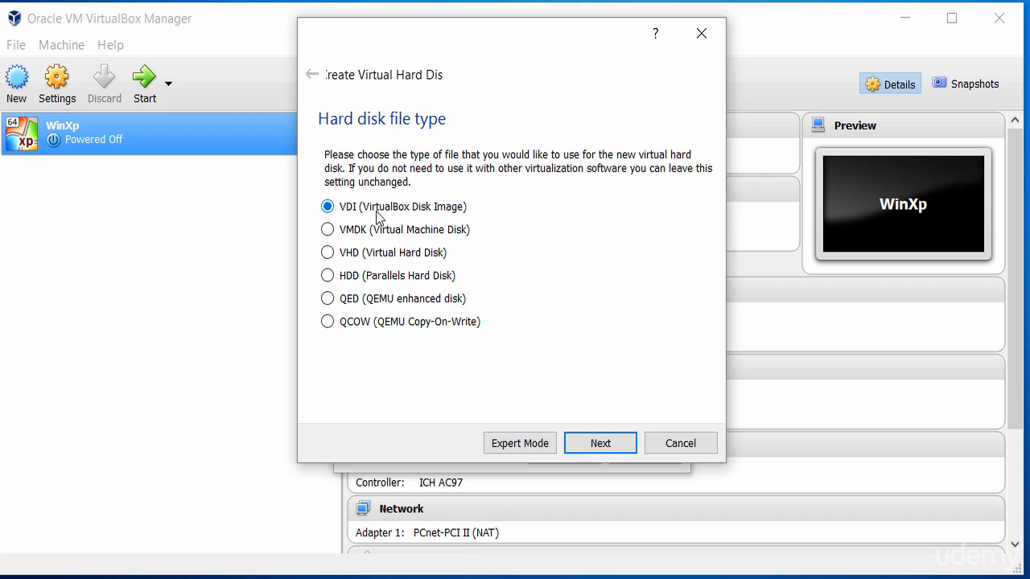
left_click(597, 443)
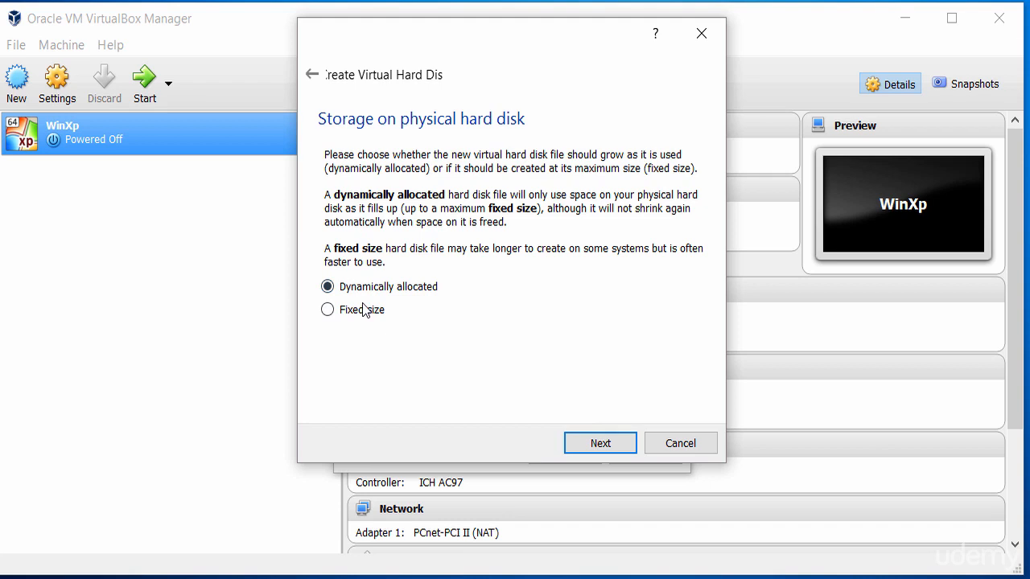
left_click(600, 443)
Bring up the file location chooser for the 8.00 GB Kali disk.
left_click(687, 265)
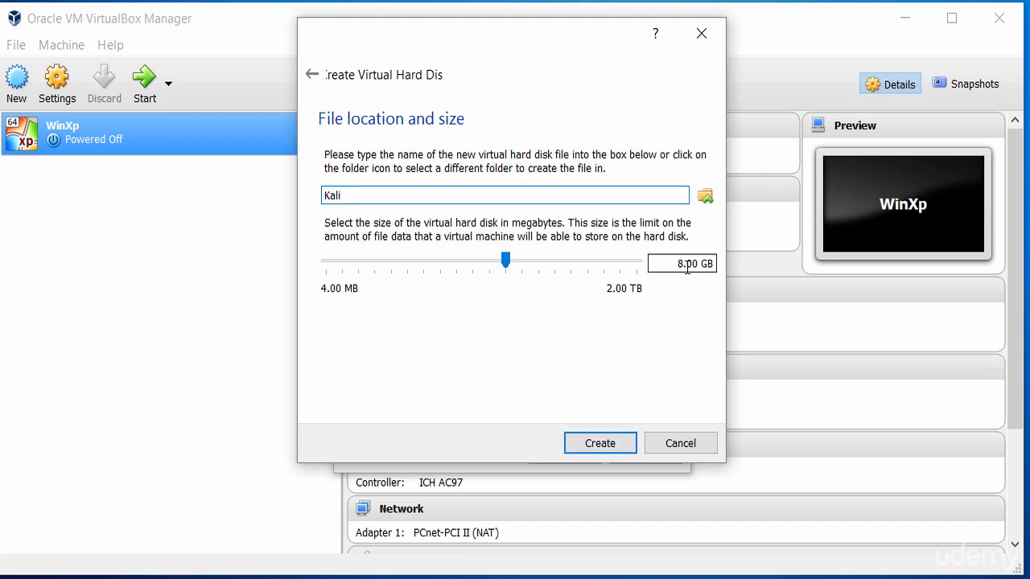
left_click(682, 266)
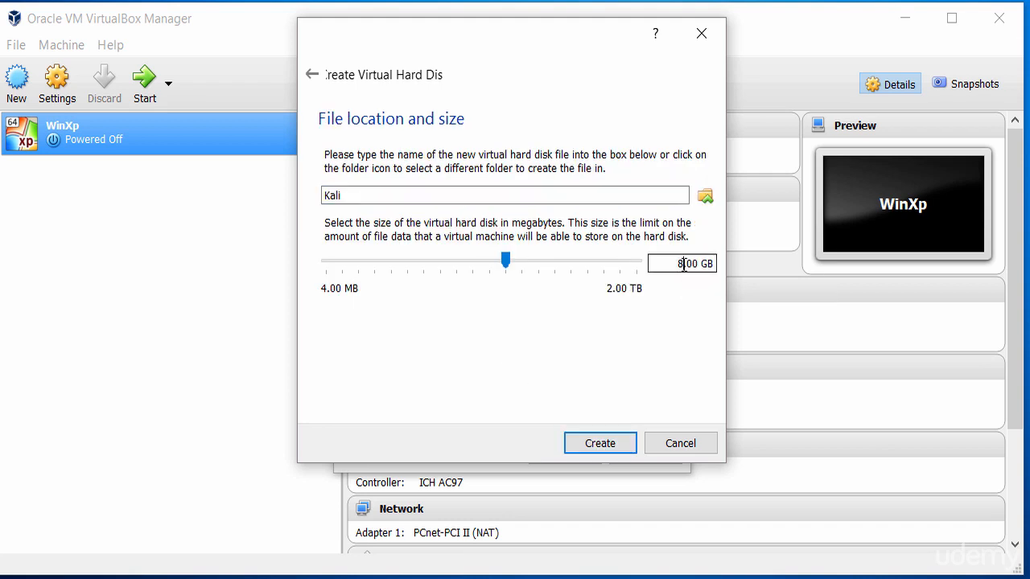
left_click(705, 199)
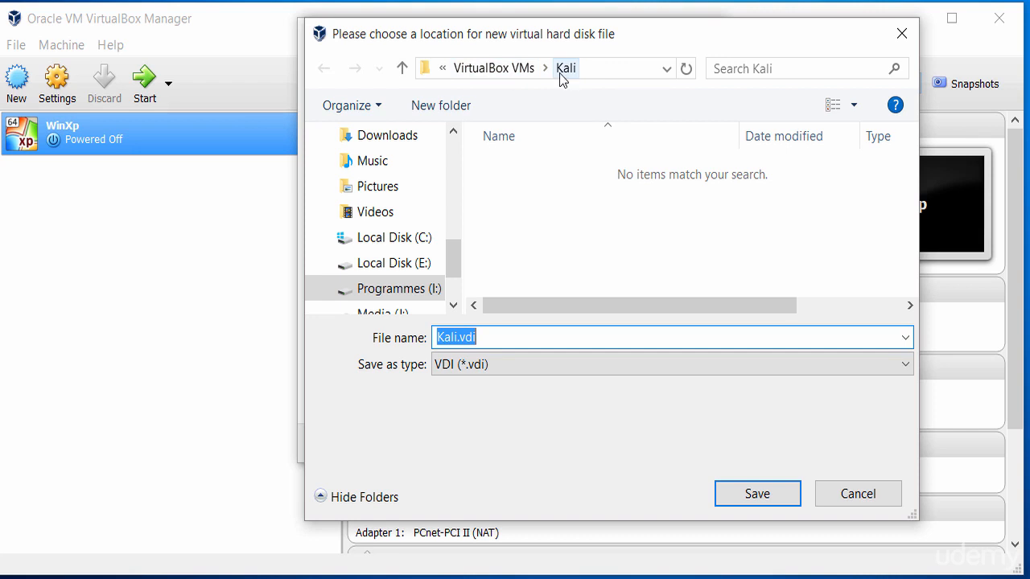
Save the disk file as Kali.vdi in I:\VirtualBox VMs\Kali.
left_click_drag(452, 261, 453, 276)
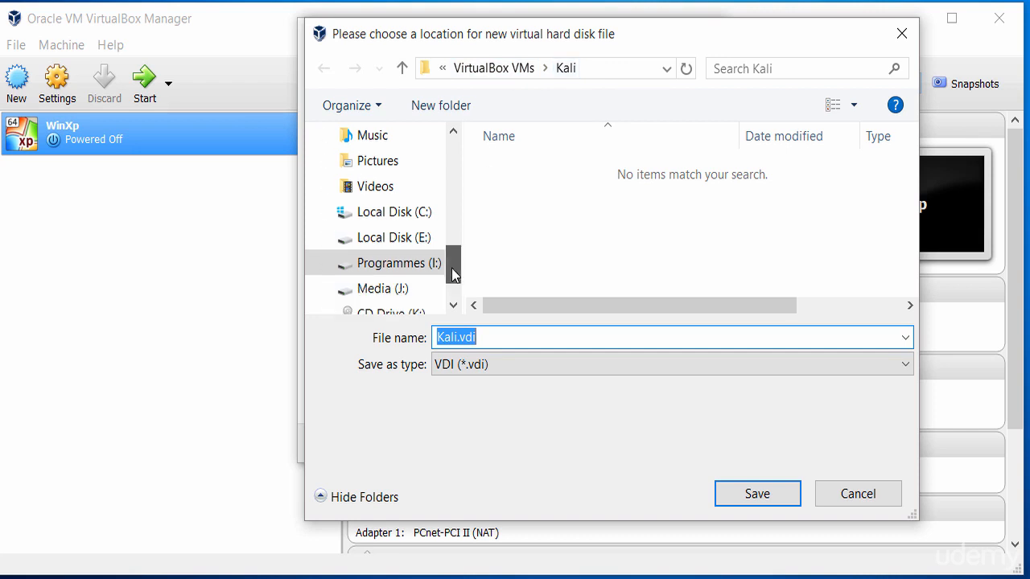
left_click(414, 266)
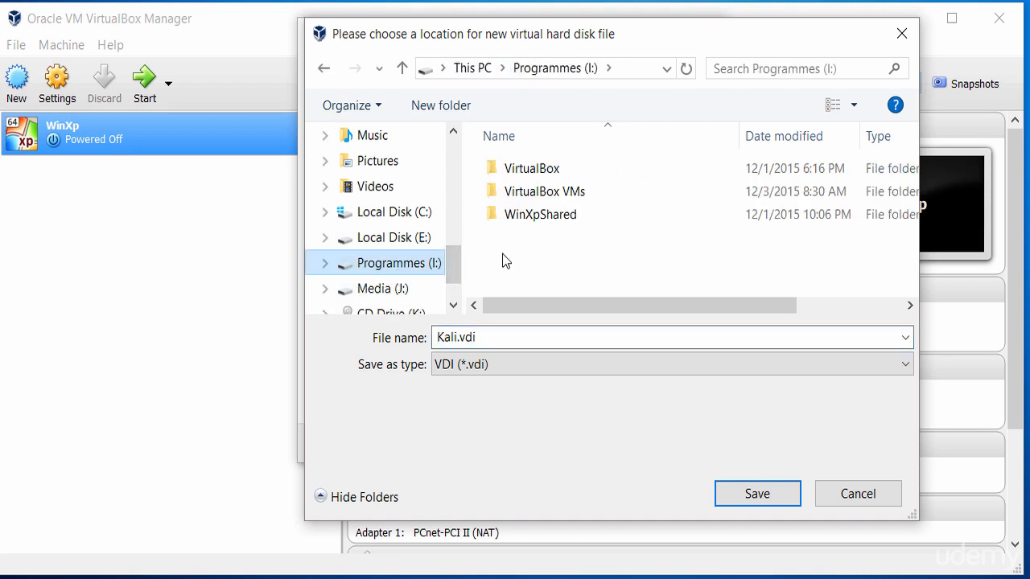
right_click(543, 240)
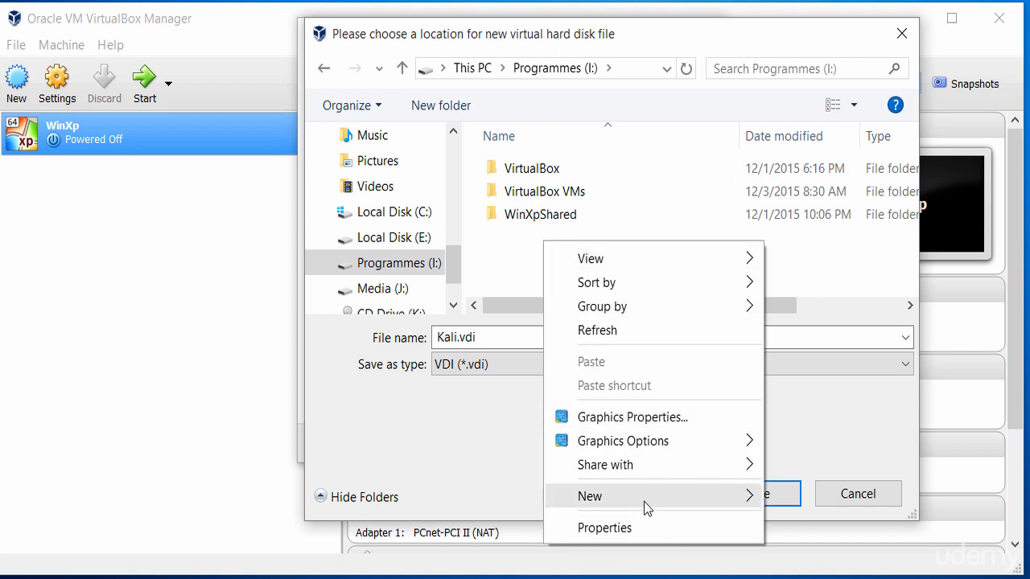
mouse_move(643, 502)
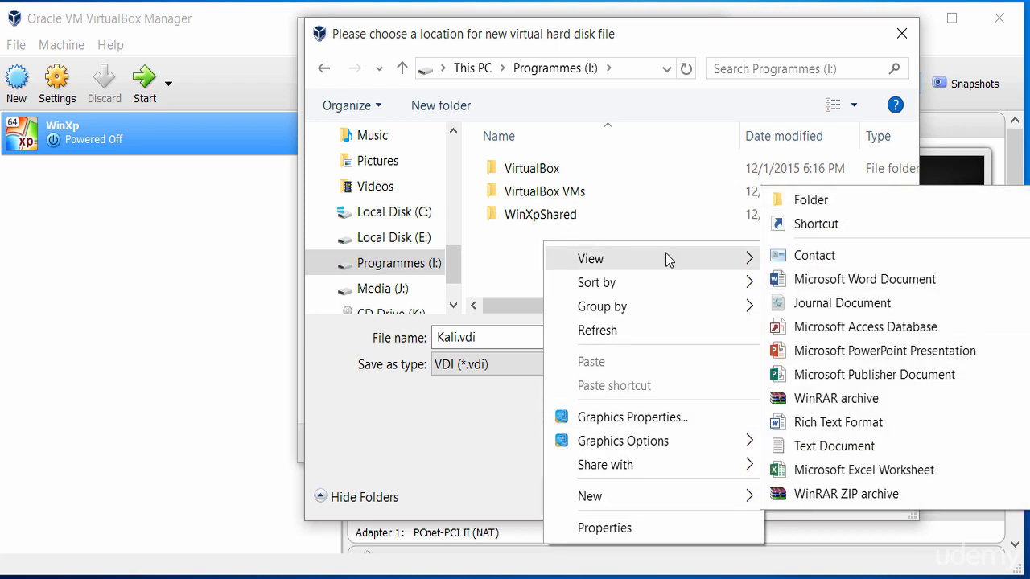
left_click(498, 251)
double_click(546, 193)
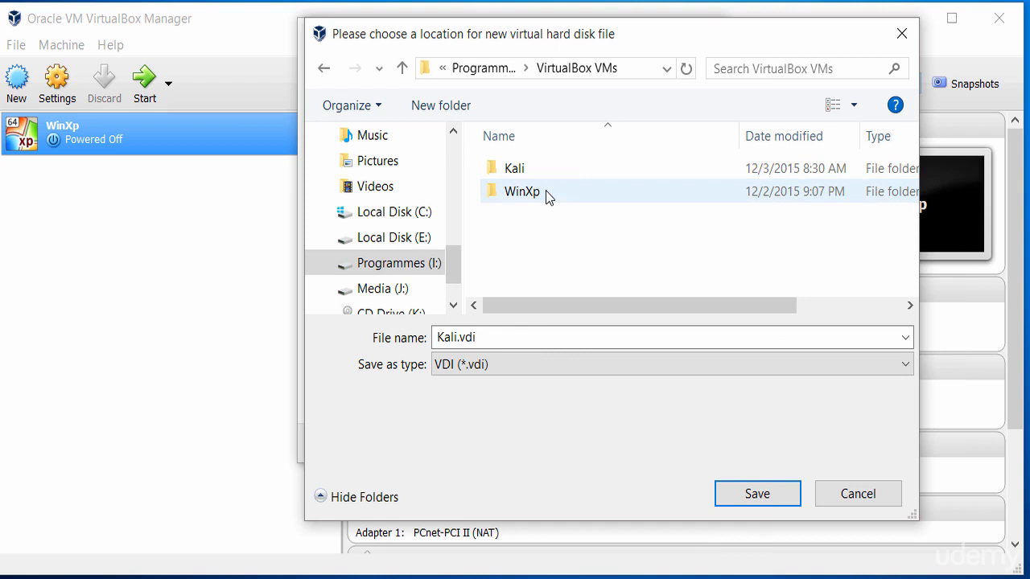
double_click(488, 338)
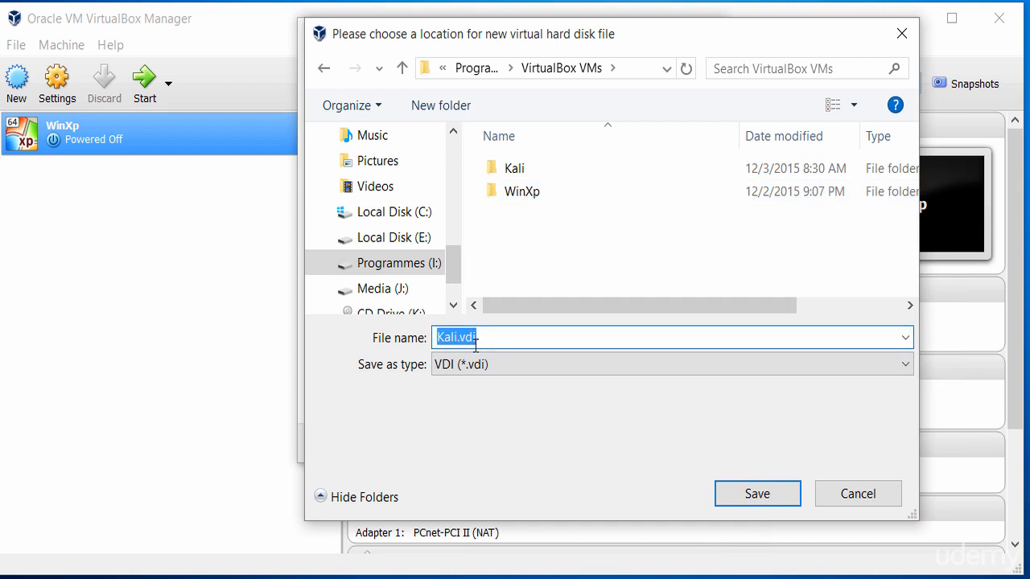
double_click(512, 170)
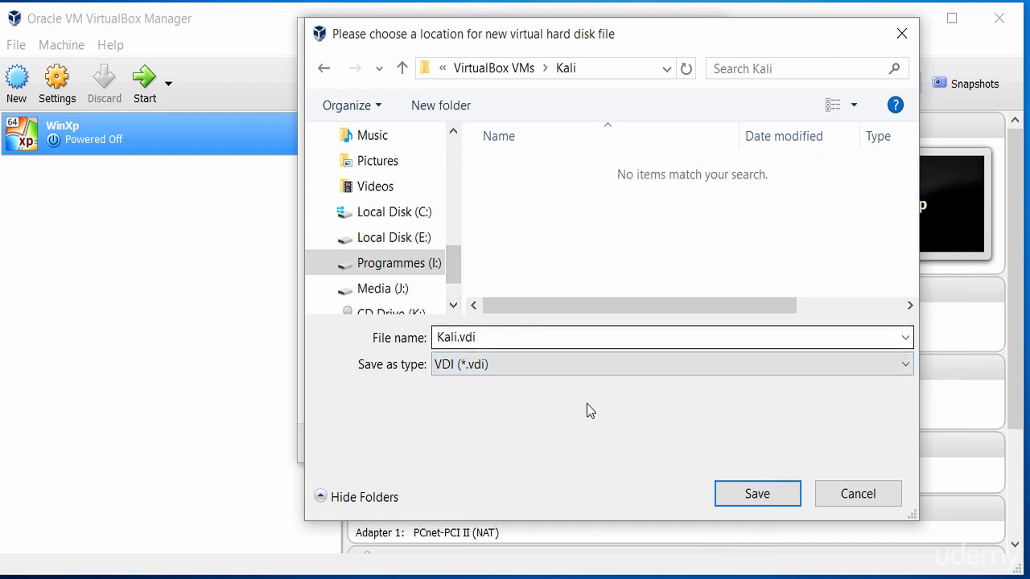
left_click(757, 500)
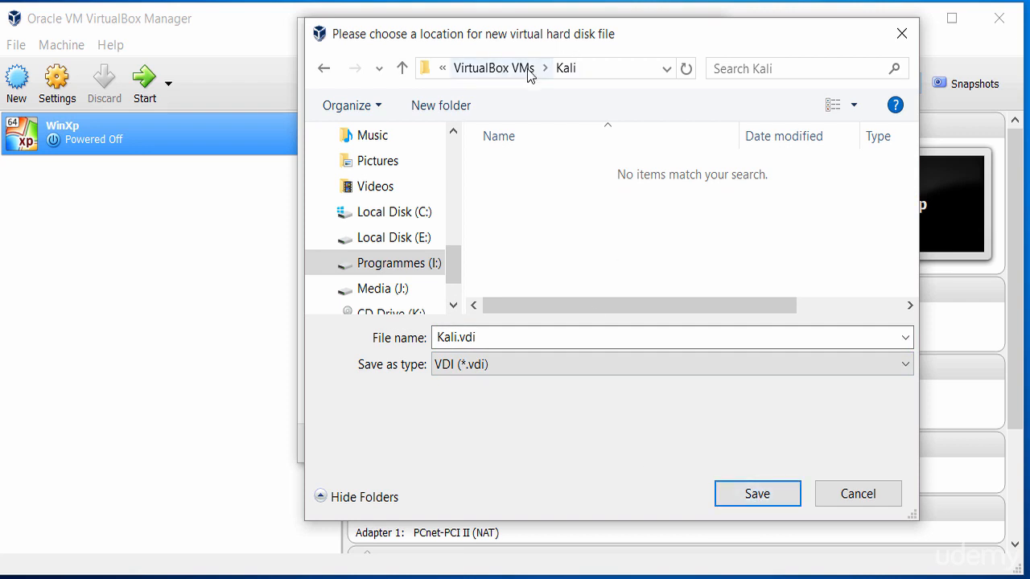
left_click(747, 500)
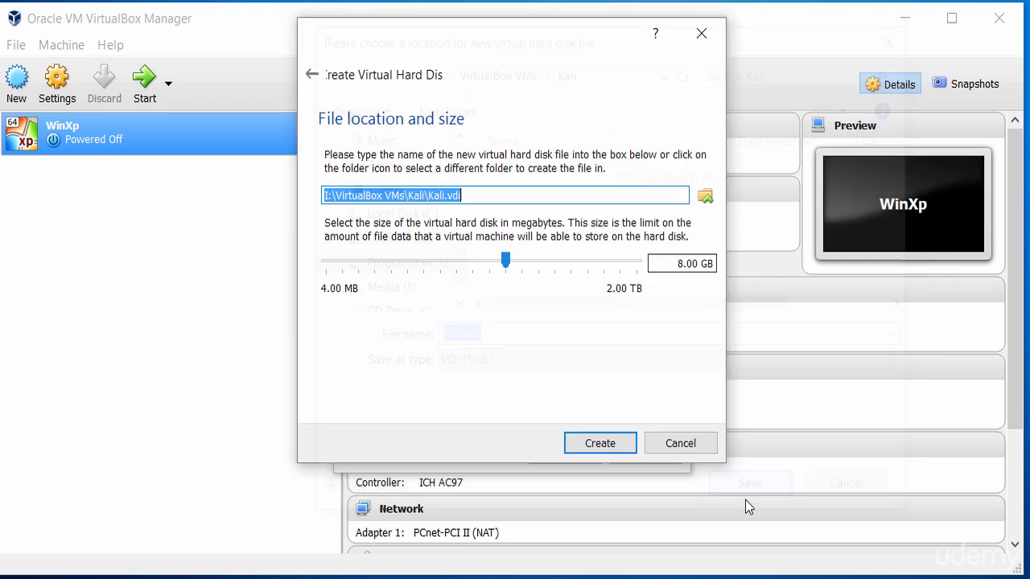
Enlarge the Kali.vdi disk from 8 GB to 20.00 GB and finish creating the machine.
left_click(683, 265)
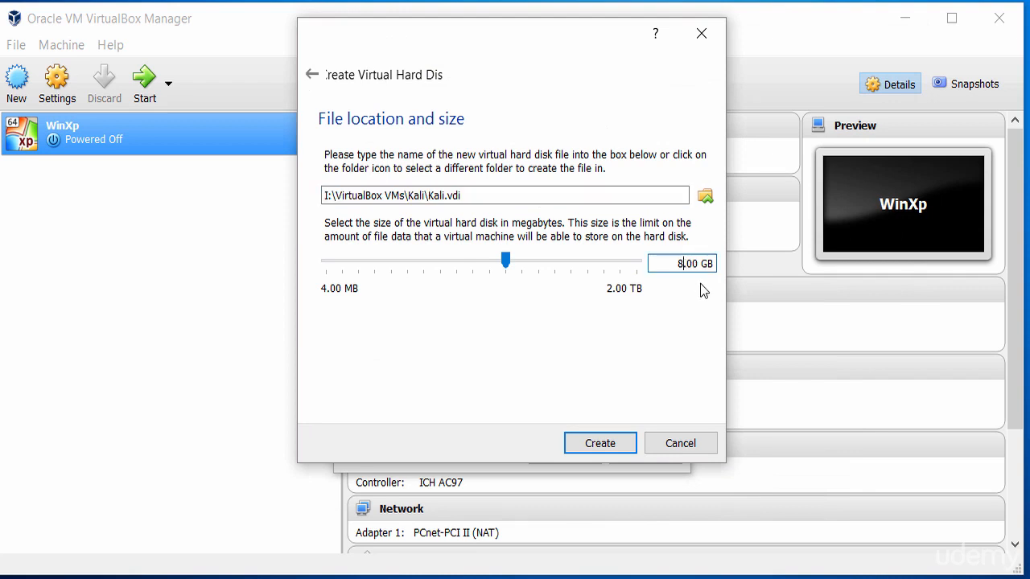
key("BackSpace")
type("20")
left_click(591, 445)
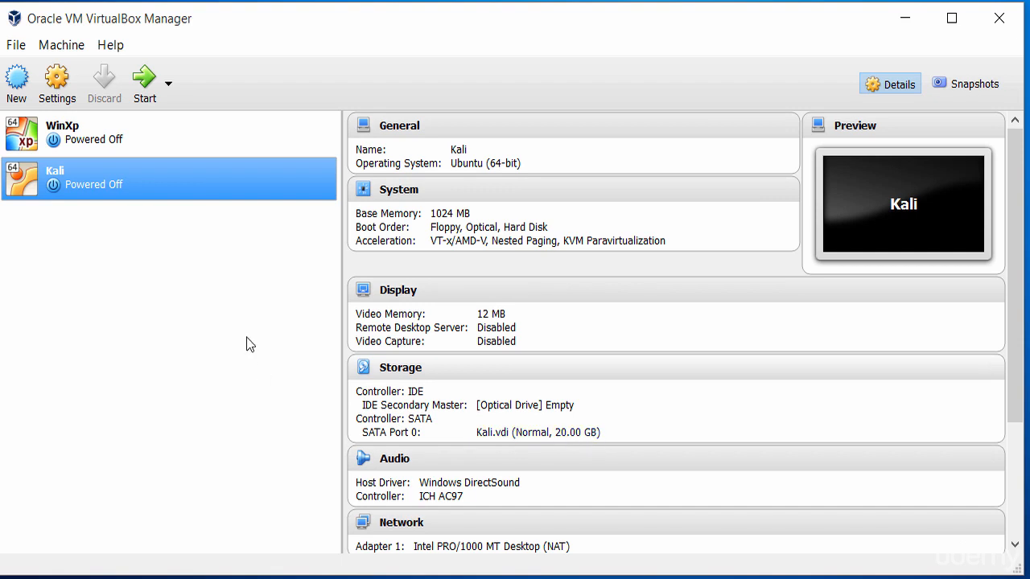
Open the Kali machine's Settings at the Storage page.
right_click(133, 179)
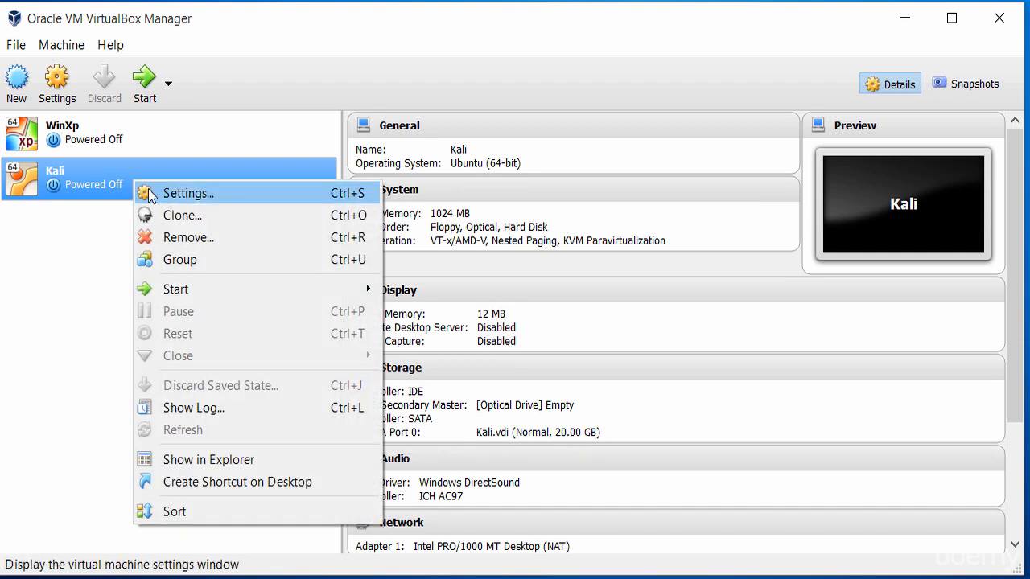
left_click(222, 194)
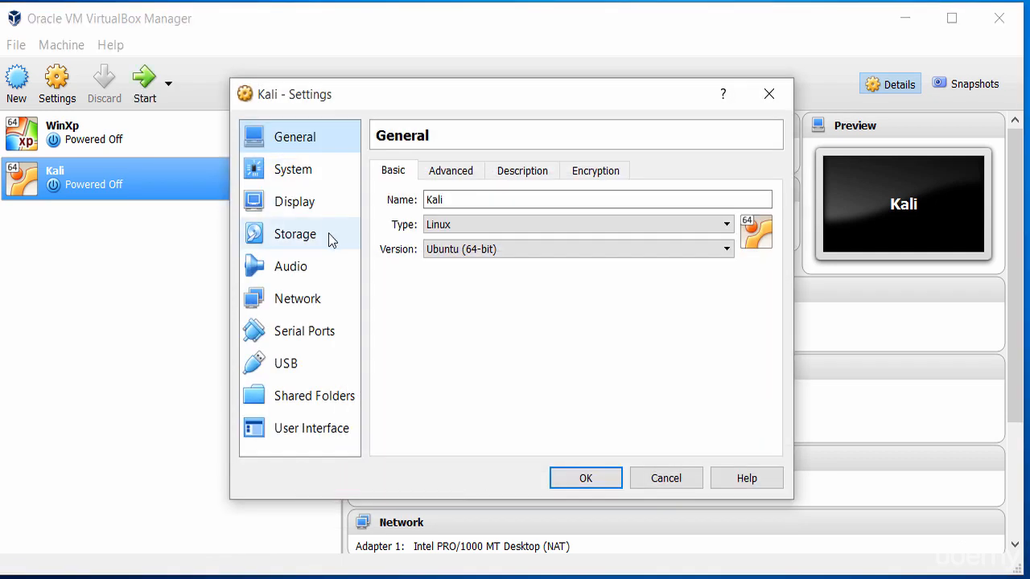
left_click(310, 240)
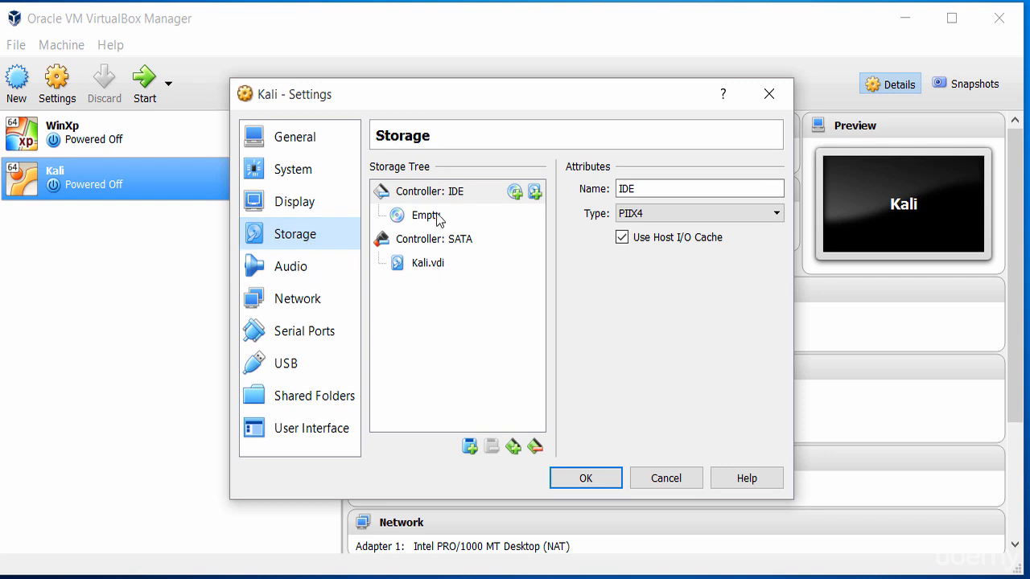
Attach kali-linux-2.0-amd64.iso to the empty IDE optical drive.
left_click(396, 223)
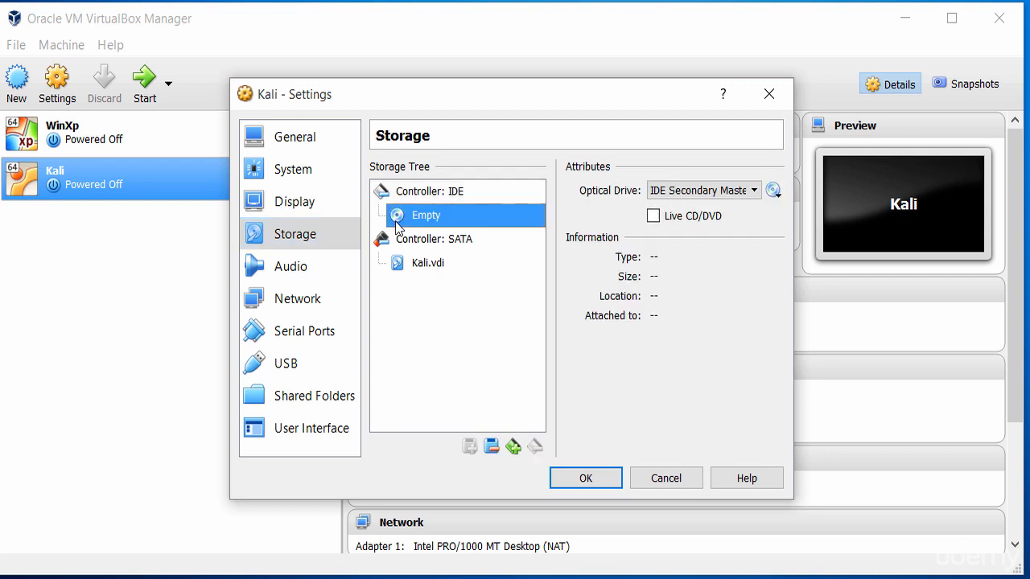
left_click(774, 192)
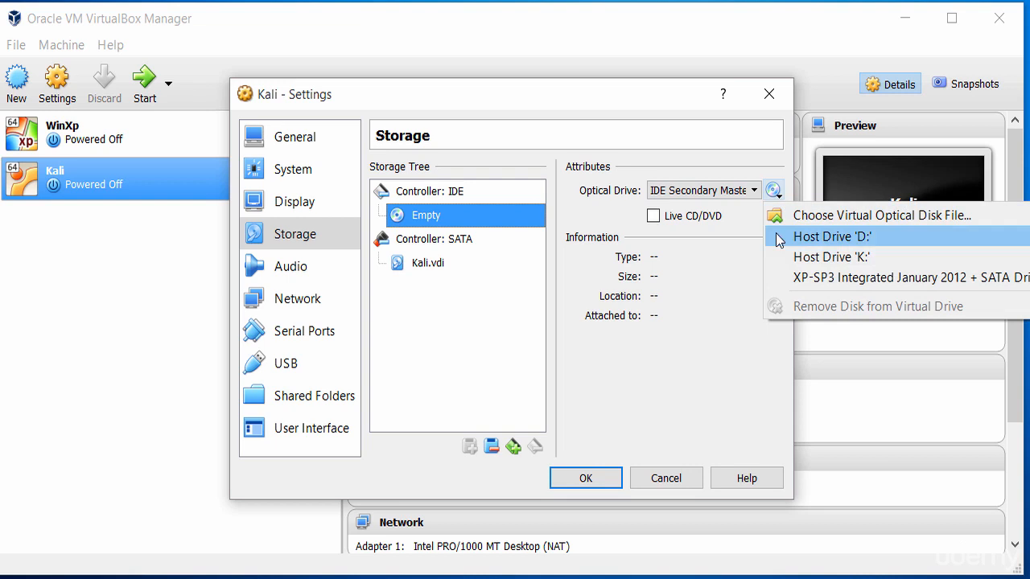
left_click(820, 218)
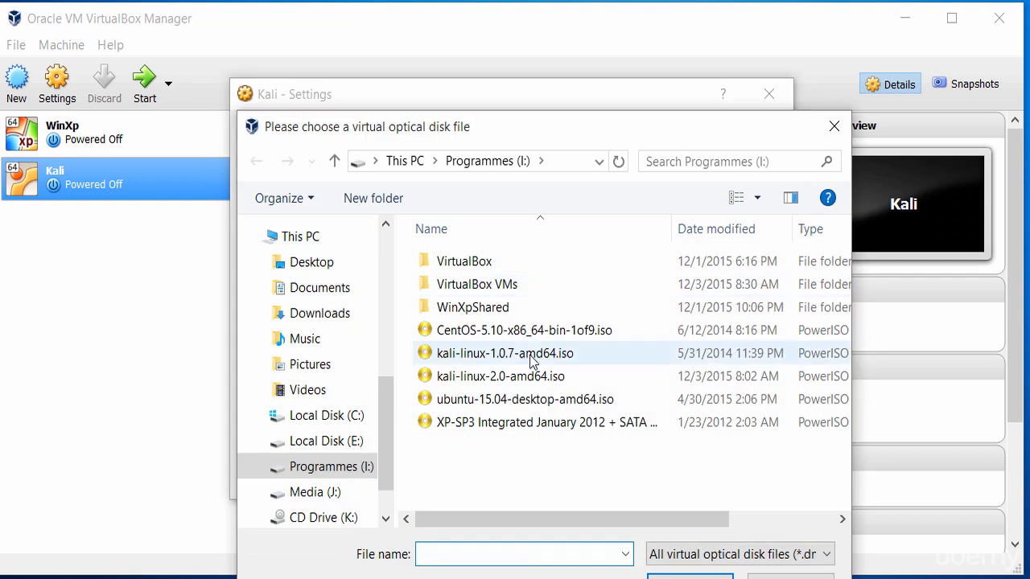
left_click(520, 359)
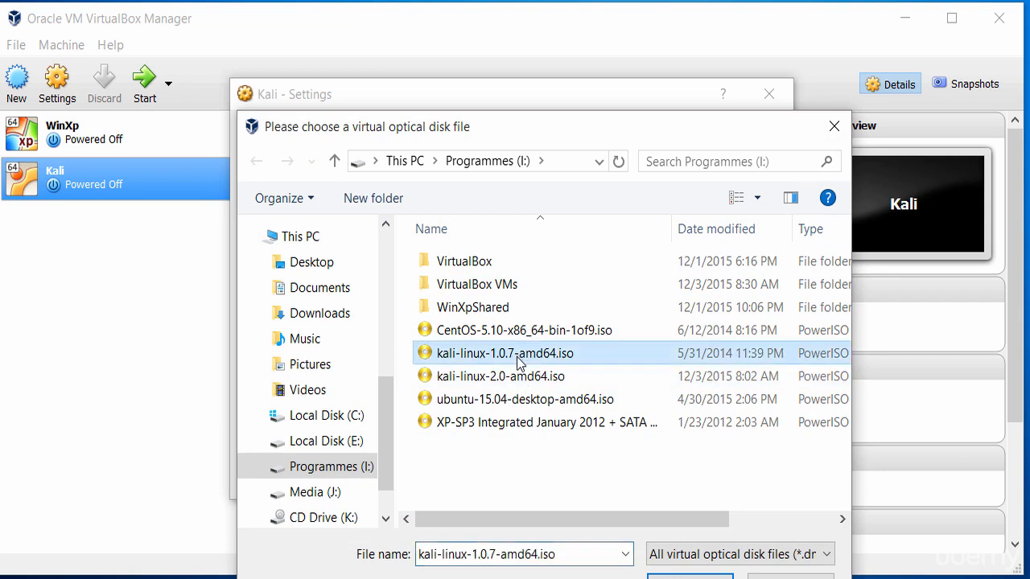
key("Down")
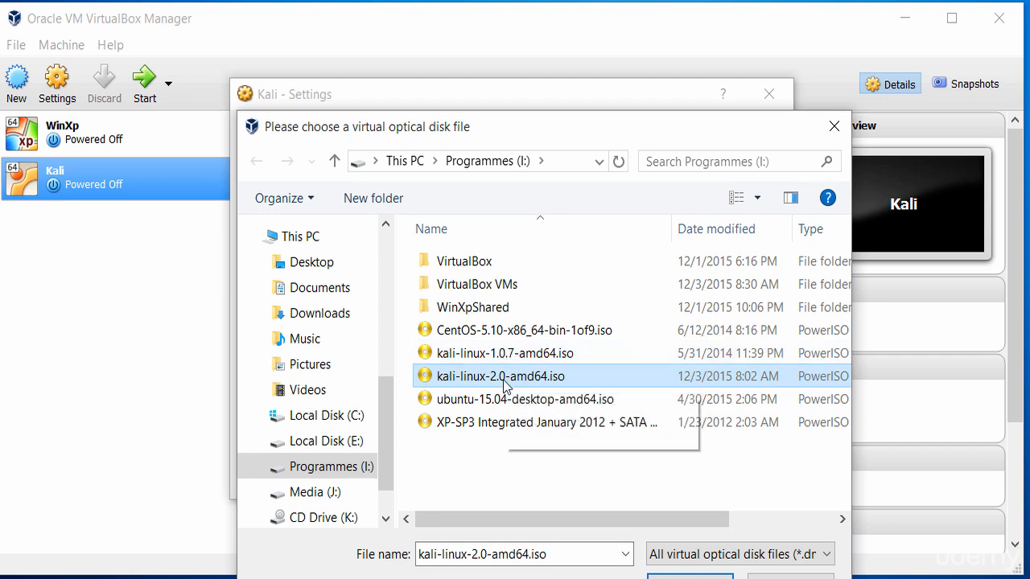
double_click(503, 380)
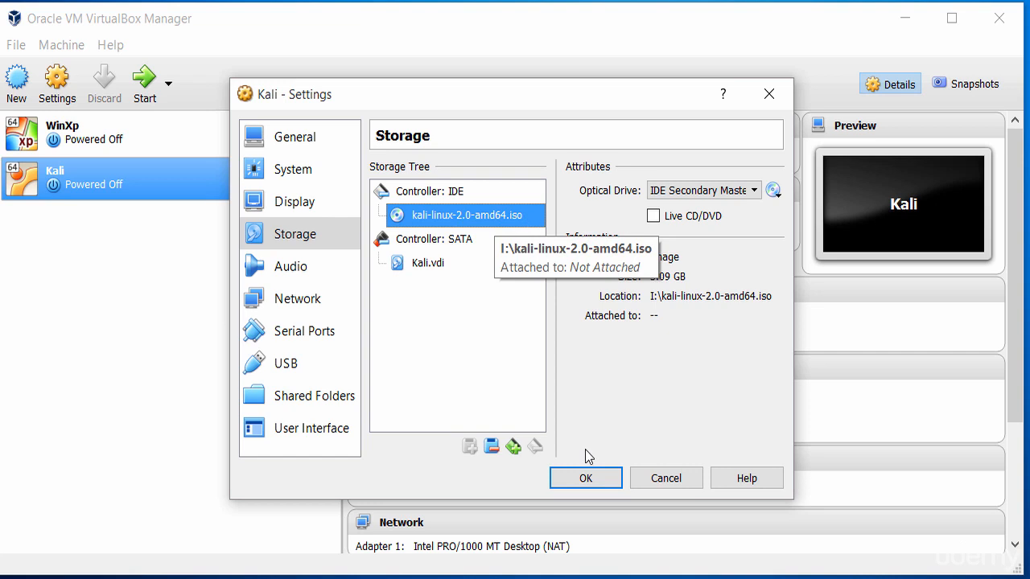
Set Kali's processor count to 2, keeping the execution cap at 100%.
left_click(295, 170)
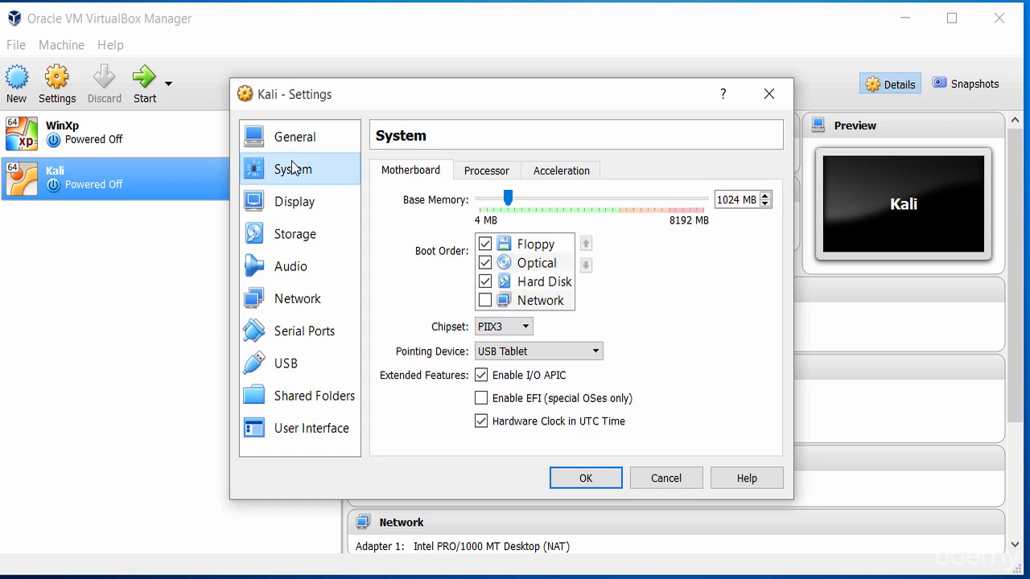
left_click(484, 173)
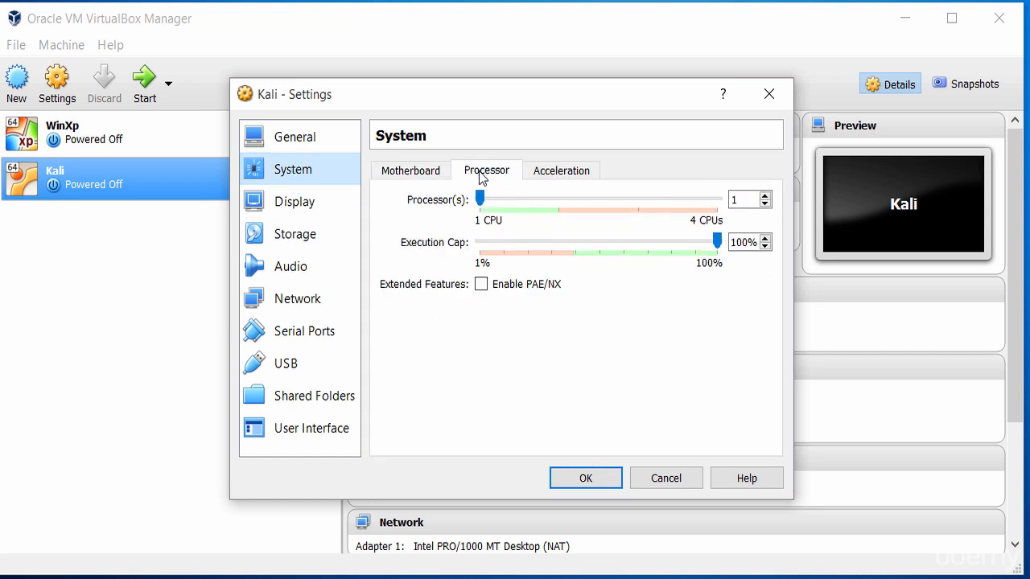
double_click(741, 203)
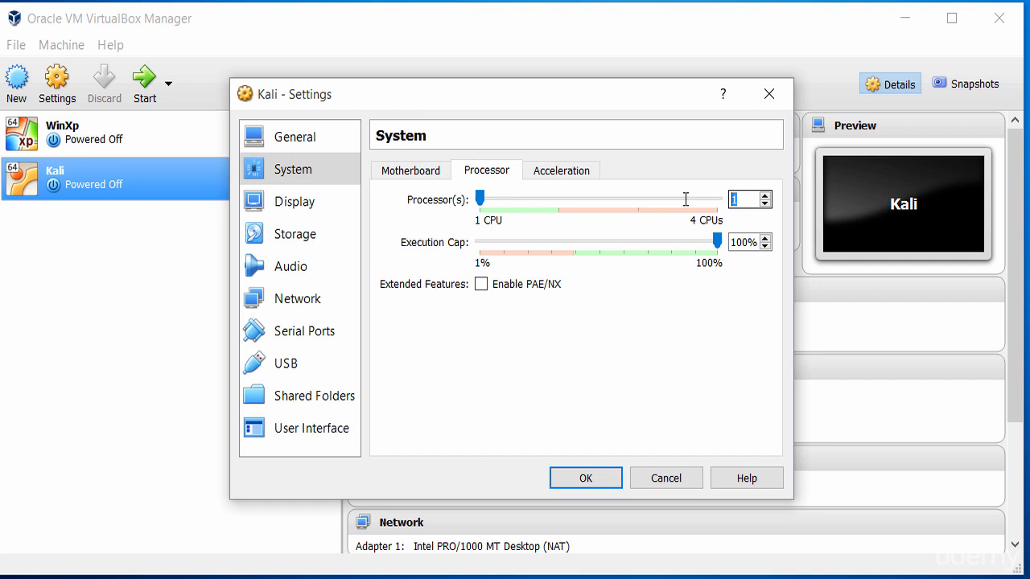
type("2")
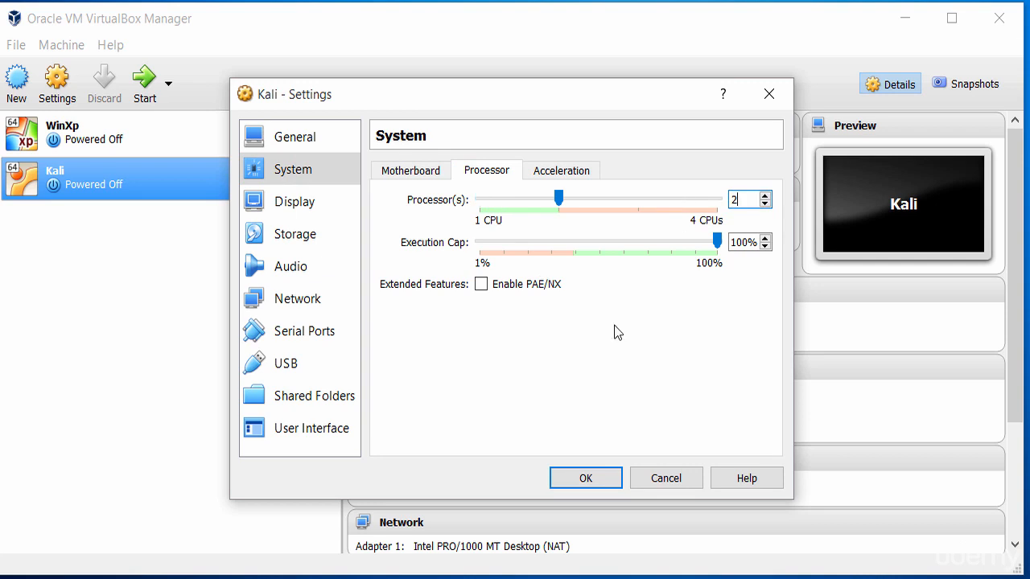
left_click(574, 167)
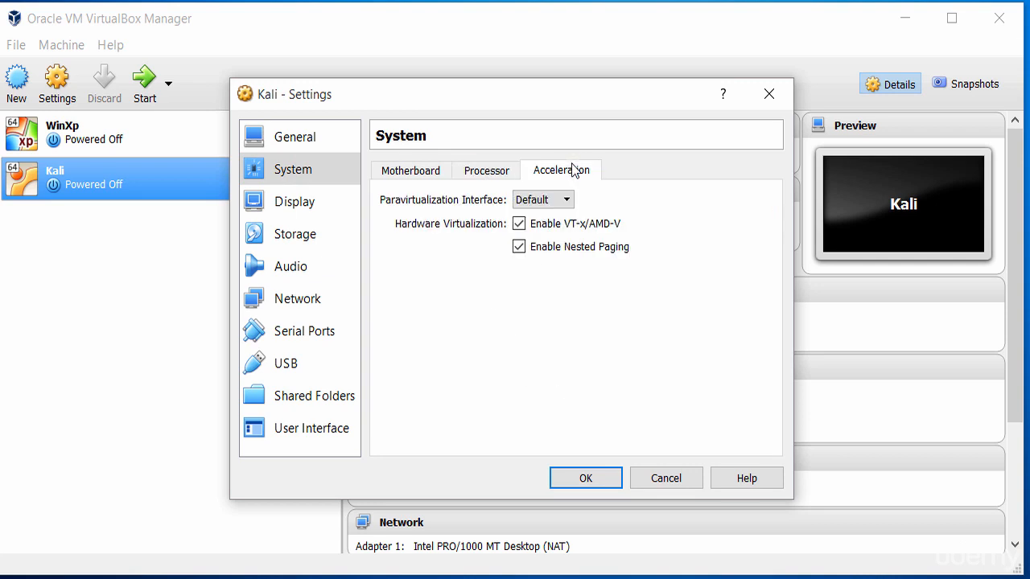
left_click(494, 172)
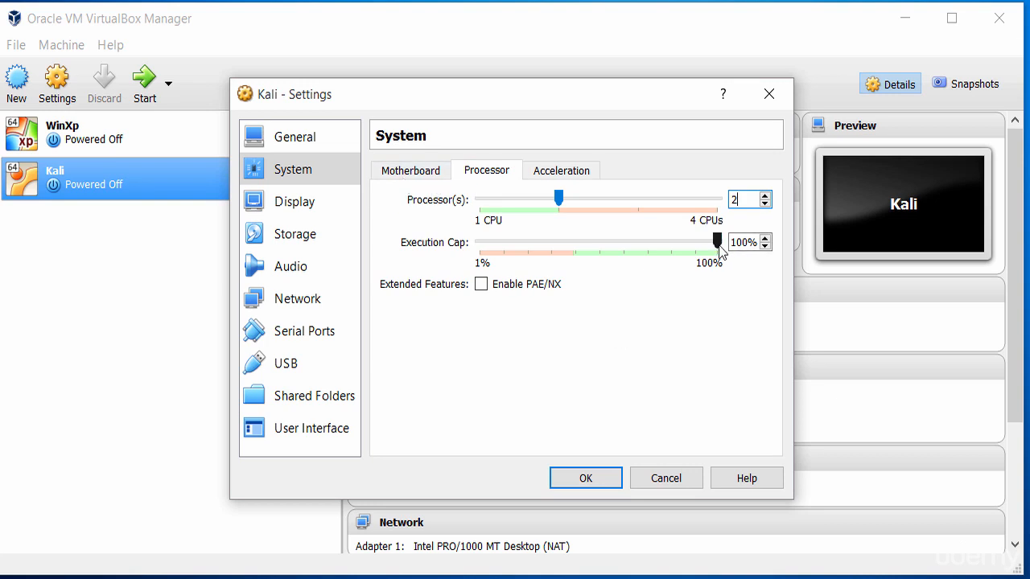
mouse_move(718, 247)
left_click_drag(718, 247, 726, 247)
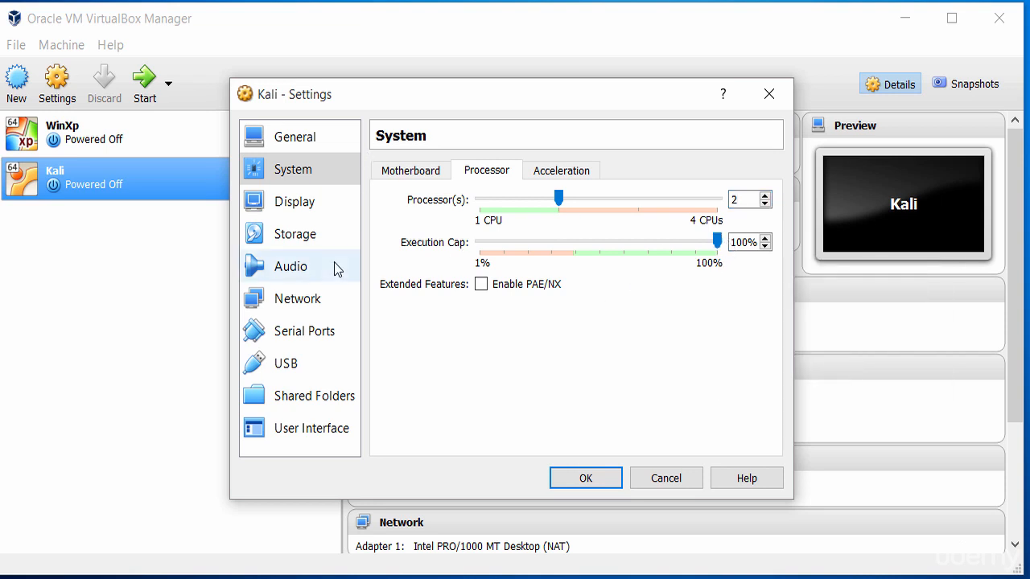
Page through Display, Storage and Audio to Network, confirming Adapter 1 uses NAT and checking its Advanced options.
left_click(296, 204)
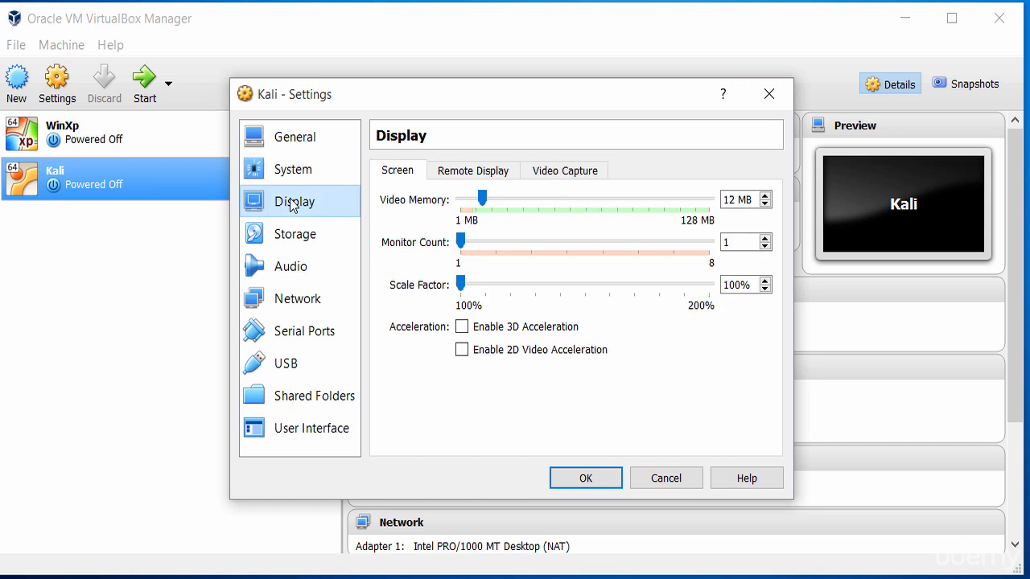
left_click(294, 242)
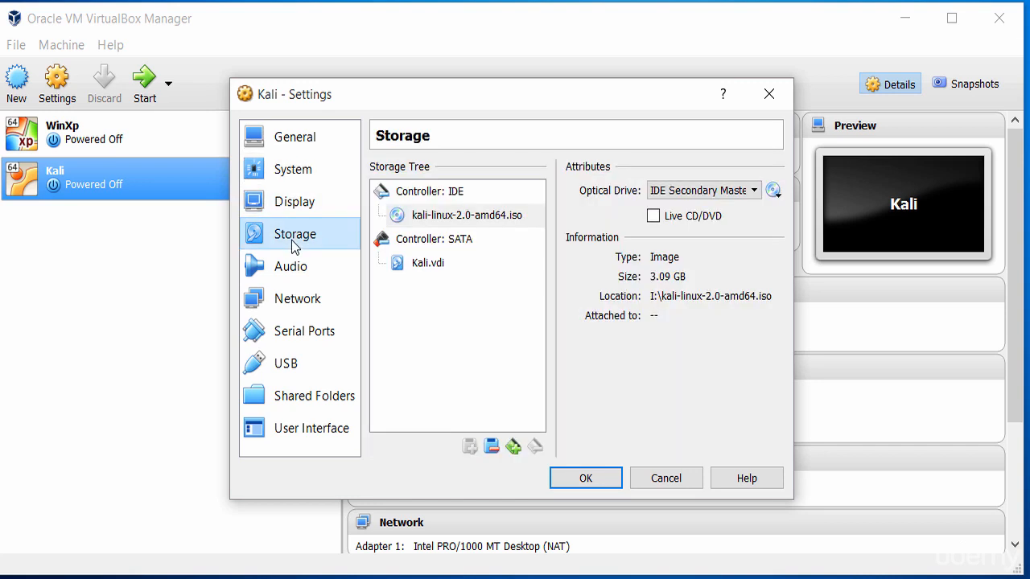
left_click(294, 272)
left_click(300, 308)
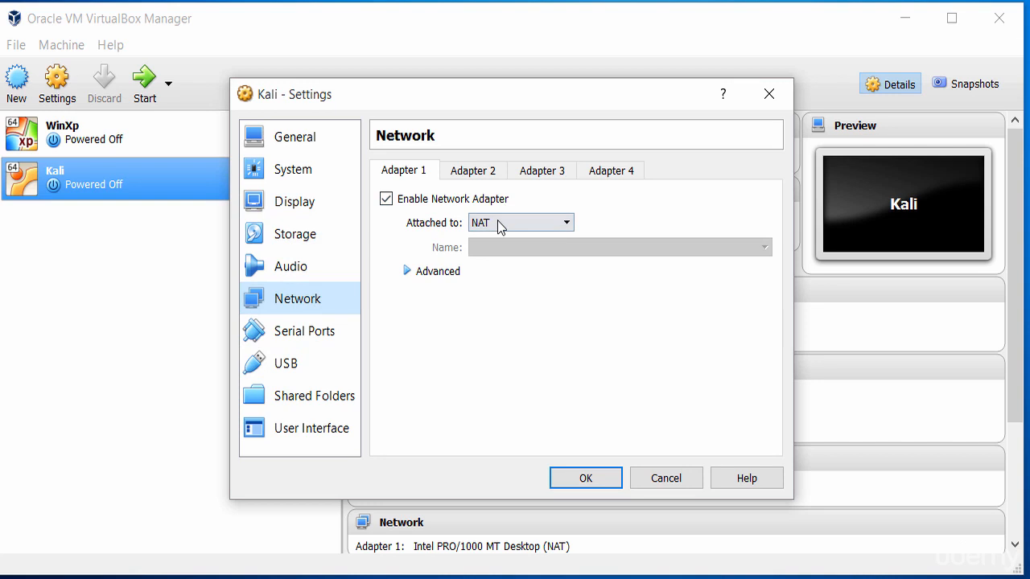
left_click(411, 273)
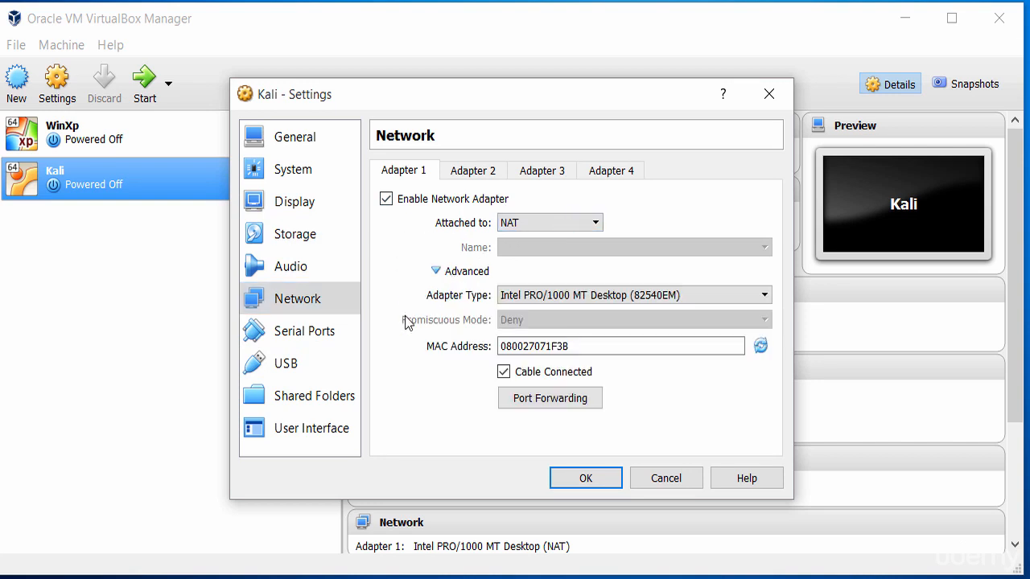
left_click(437, 271)
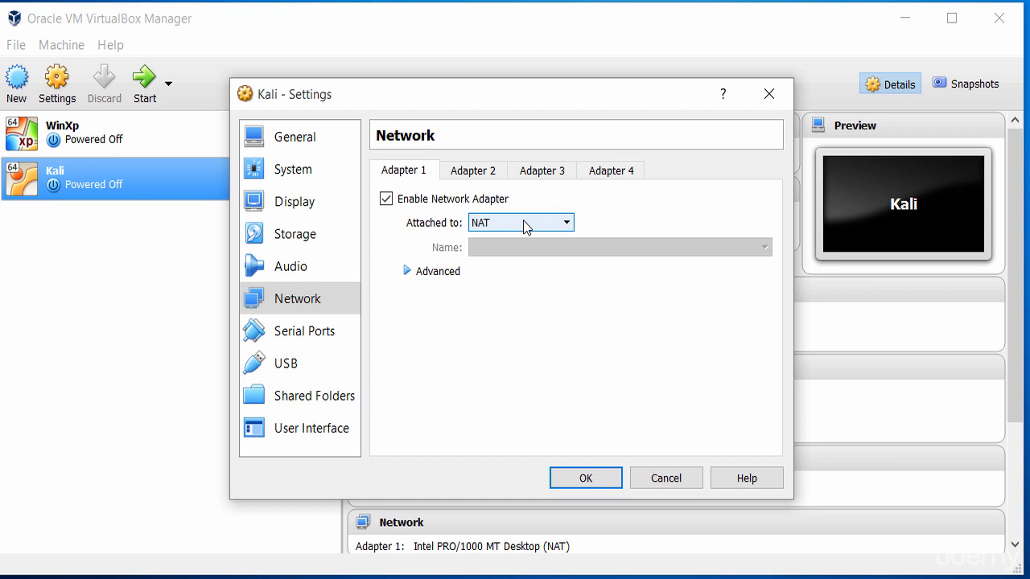